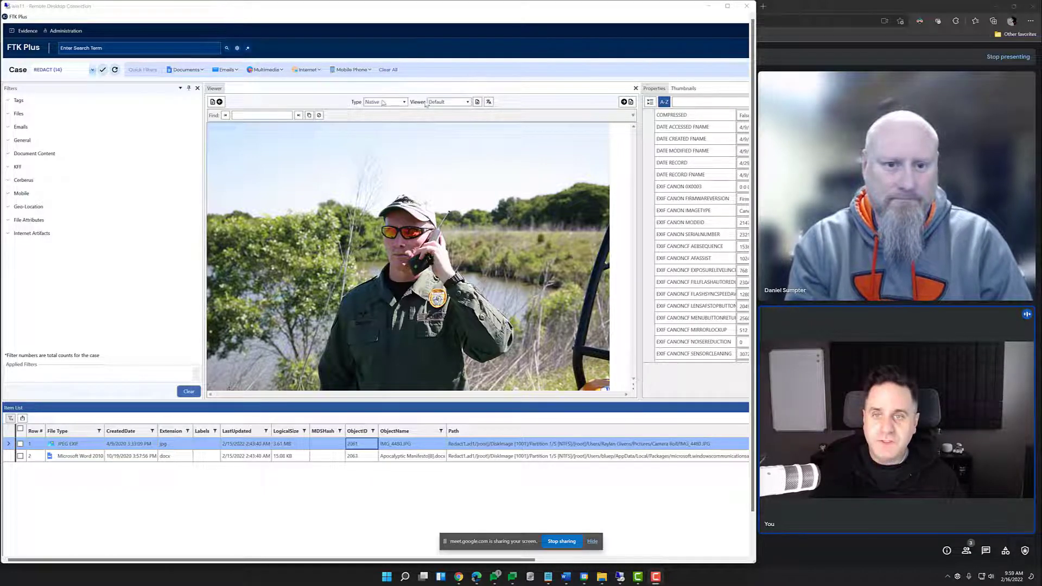
Show IMG_4480.JPG in the Annotate viewer and cover the man's face with a black redaction box using No Reason.
left_click(467, 102)
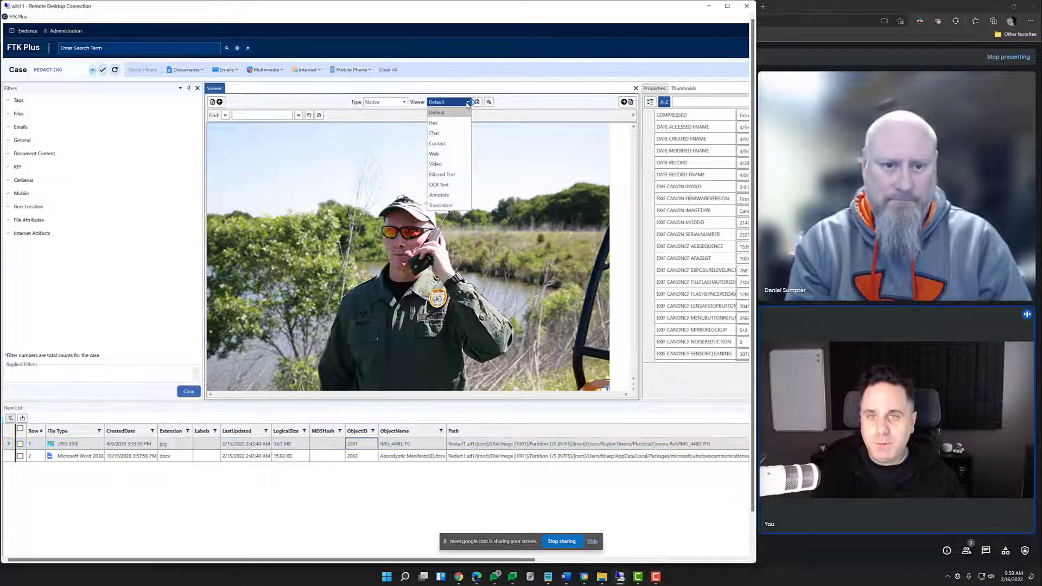
left_click(448, 197)
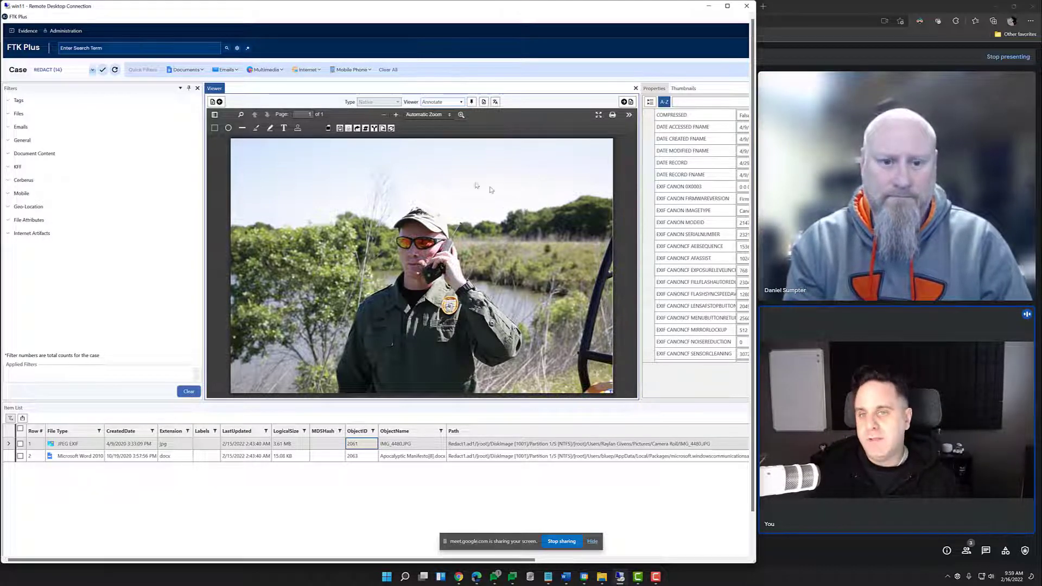
left_click(328, 128)
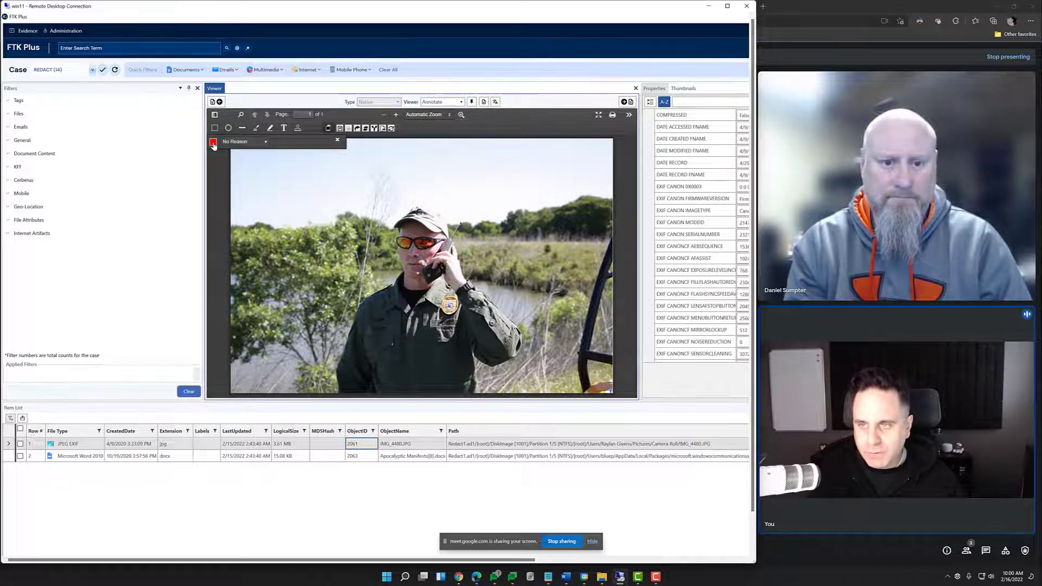
left_click(214, 143)
left_click(214, 151)
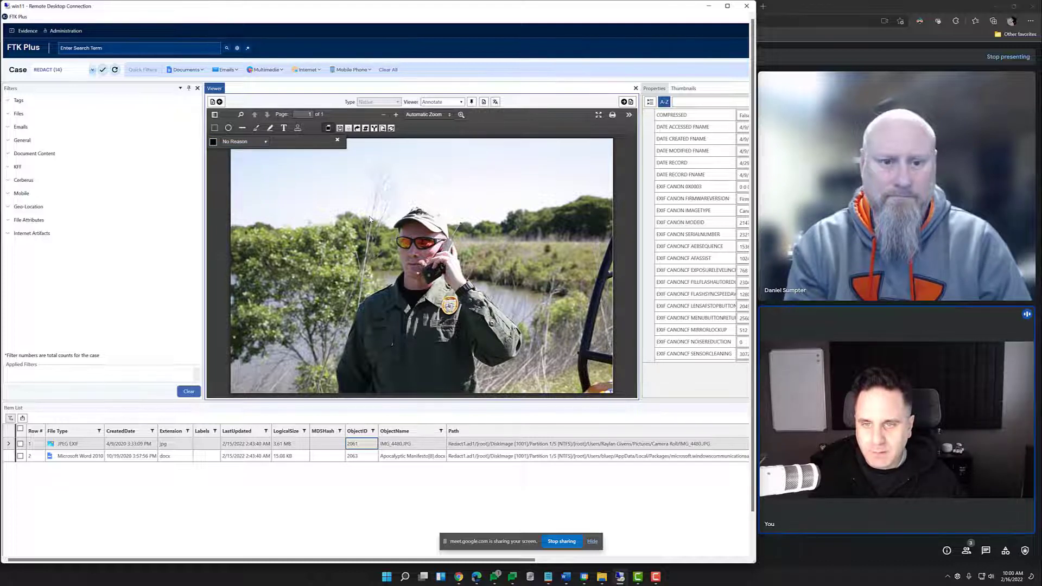
left_click_drag(380, 218, 462, 291)
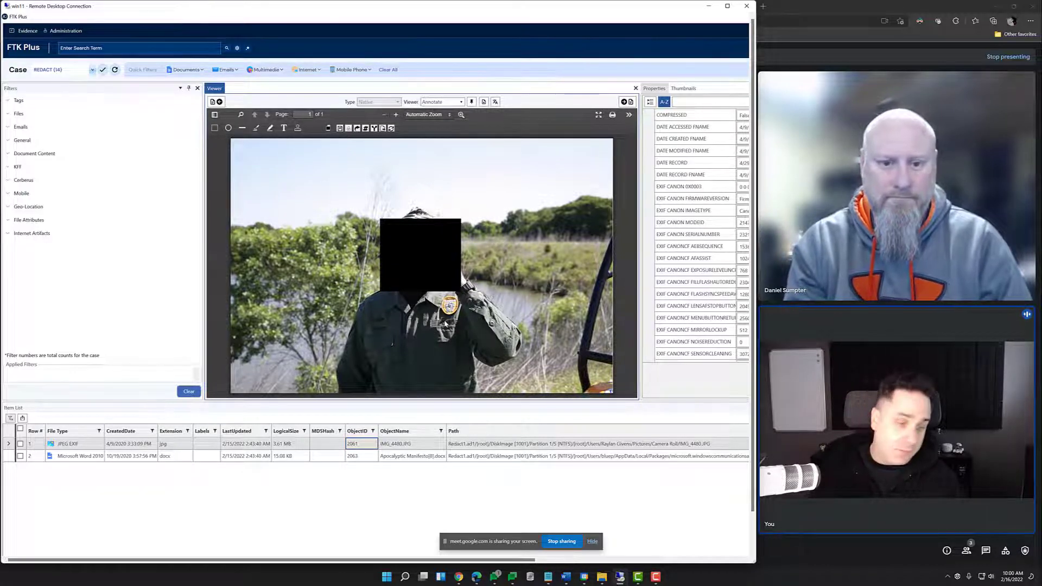
Print the redacted image with its annotations using the Microsoft Print to PDF printer.
left_click(340, 128)
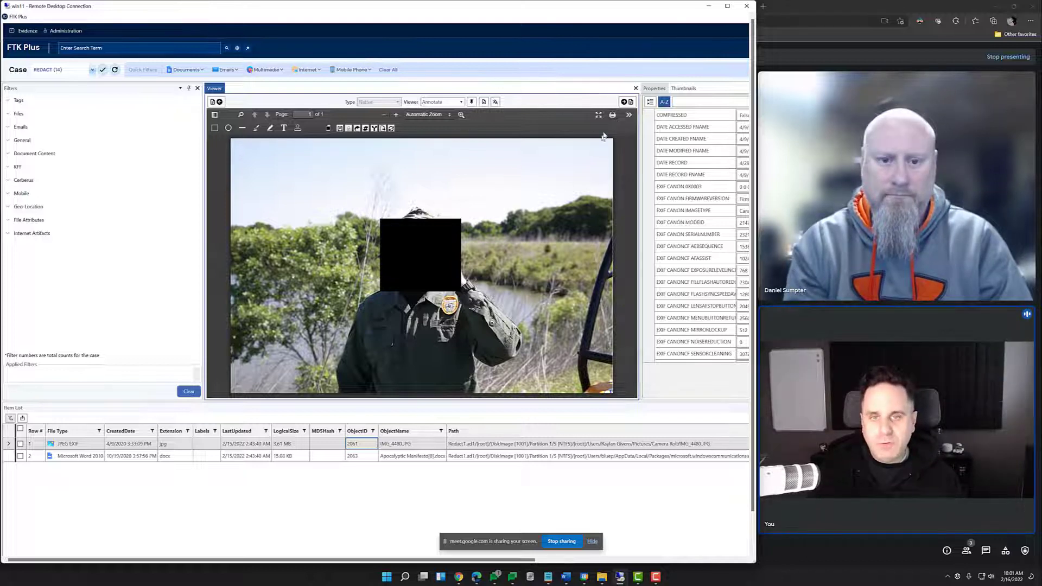
left_click(658, 226)
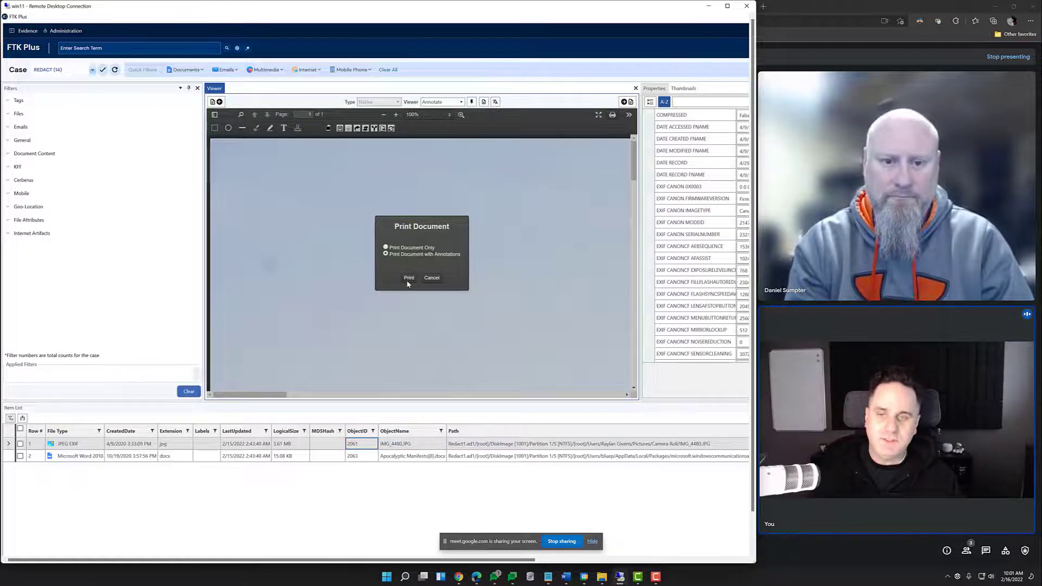
left_click(408, 279)
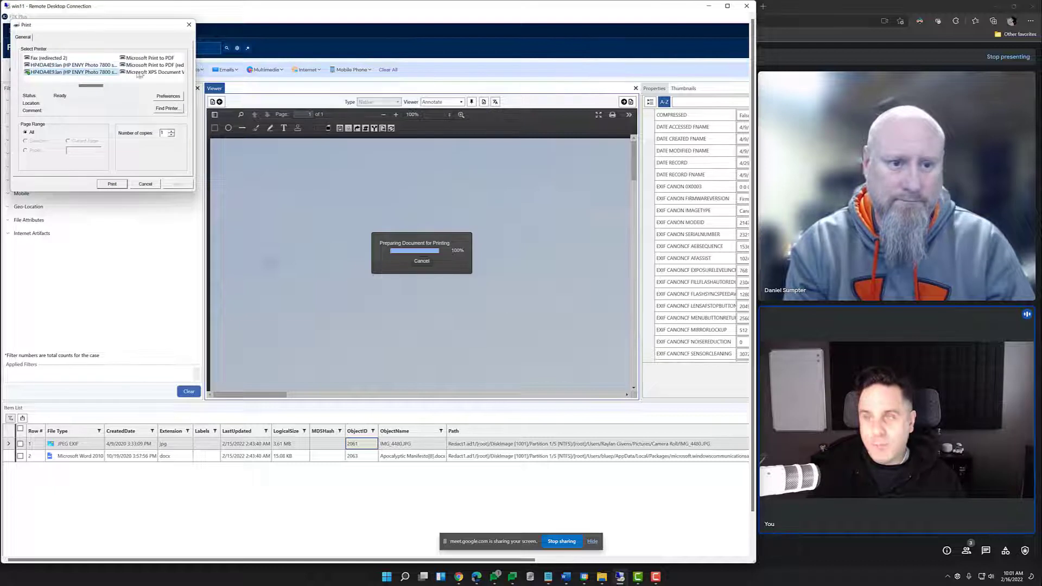
left_click(155, 58)
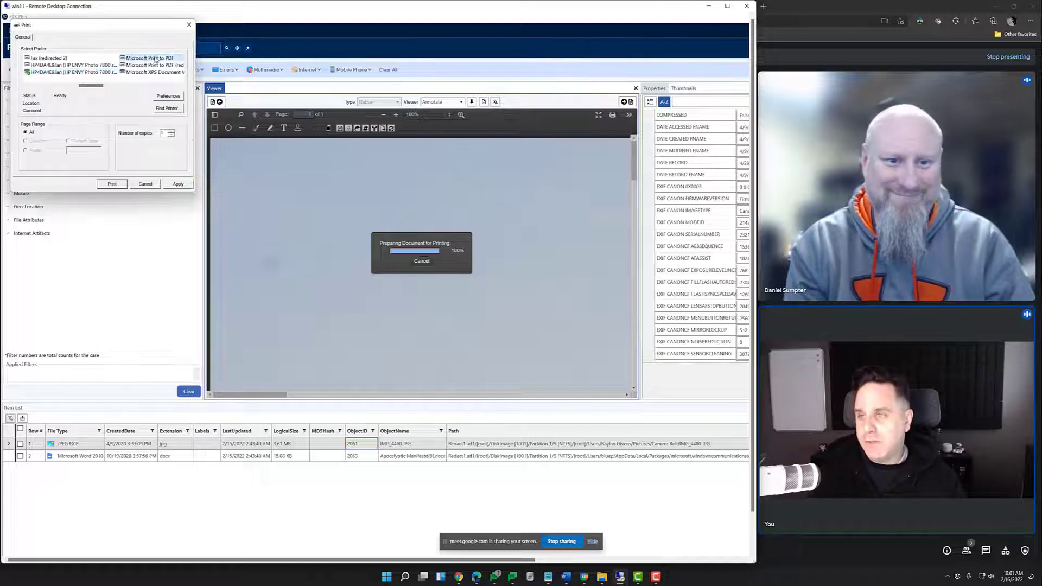
left_click(116, 185)
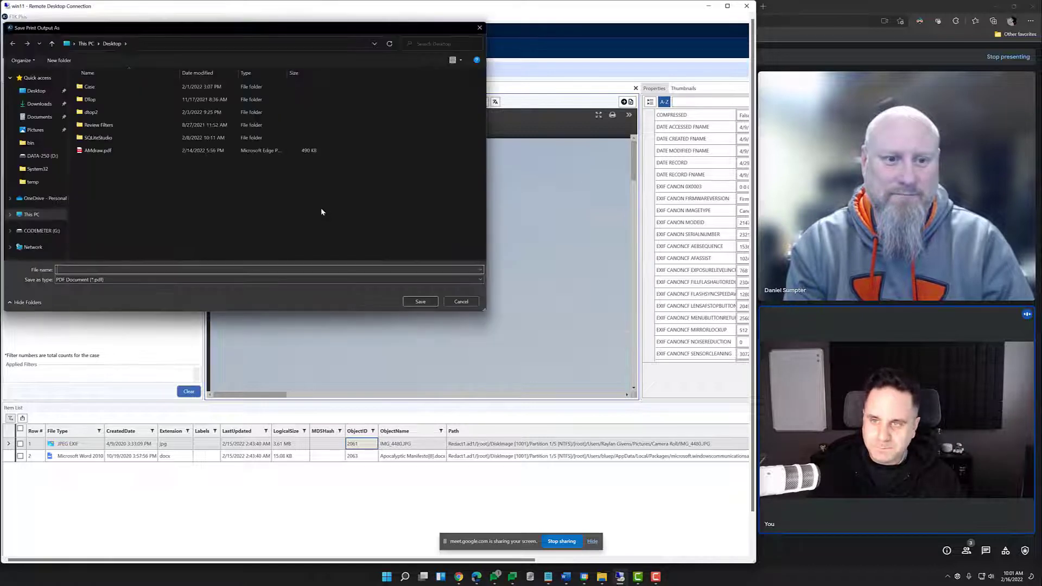
Save the PDF print output on the Desktop as TotallyNotJames.
left_click(36, 91)
left_click(143, 269)
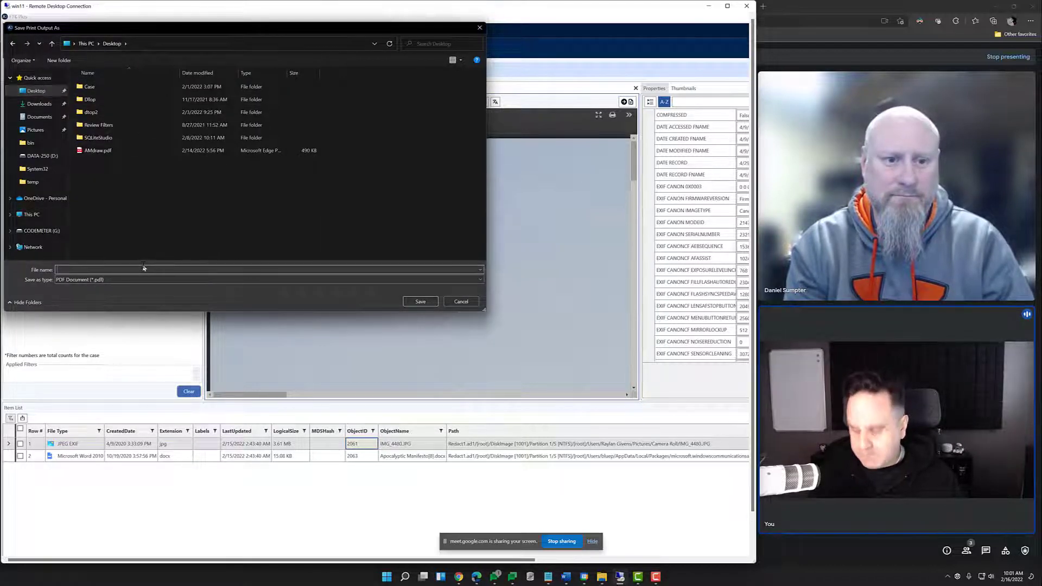
type("Tof")
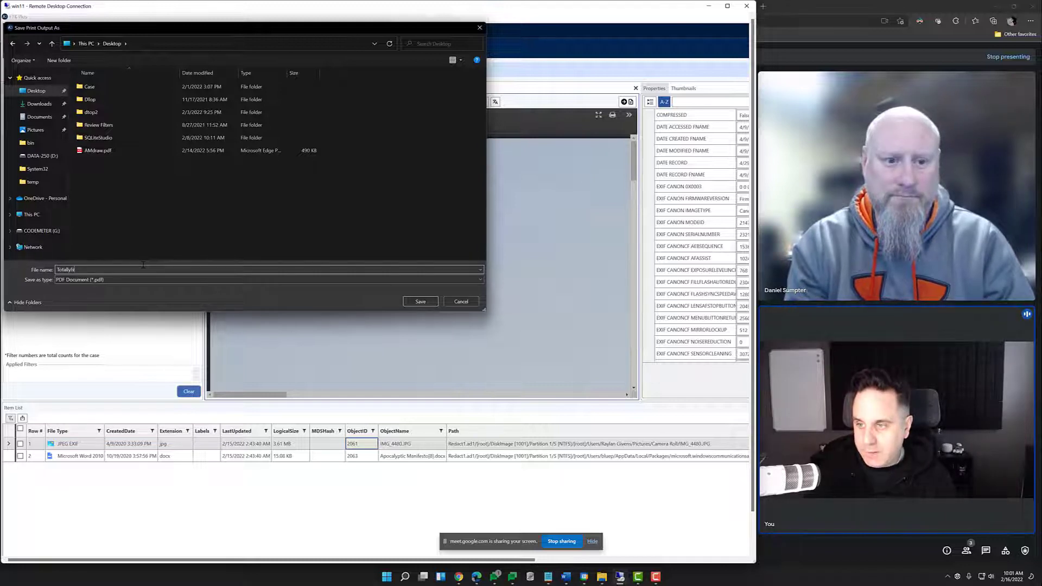
type("allyNotJames")
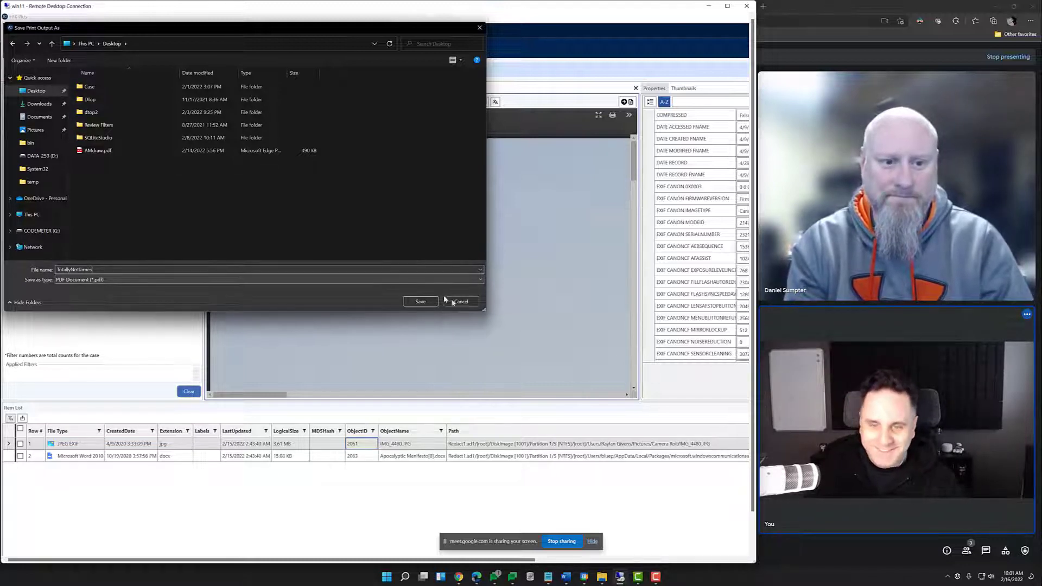
left_click(419, 302)
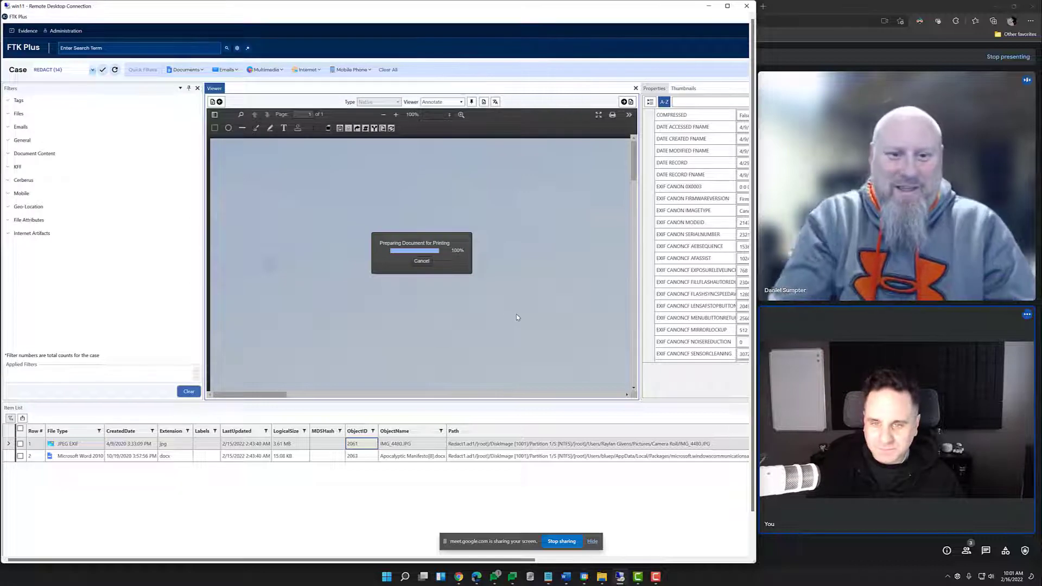
Open the TotallyNotJames PDF from the desktop, rotate the page upright to check the redaction, and close it.
double_click(719, 22)
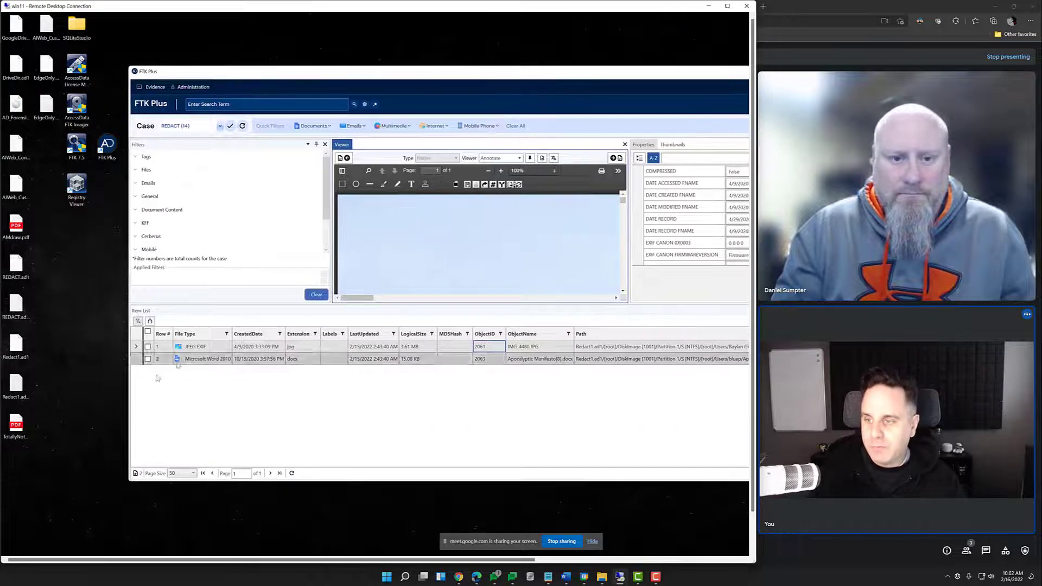
left_click(13, 429)
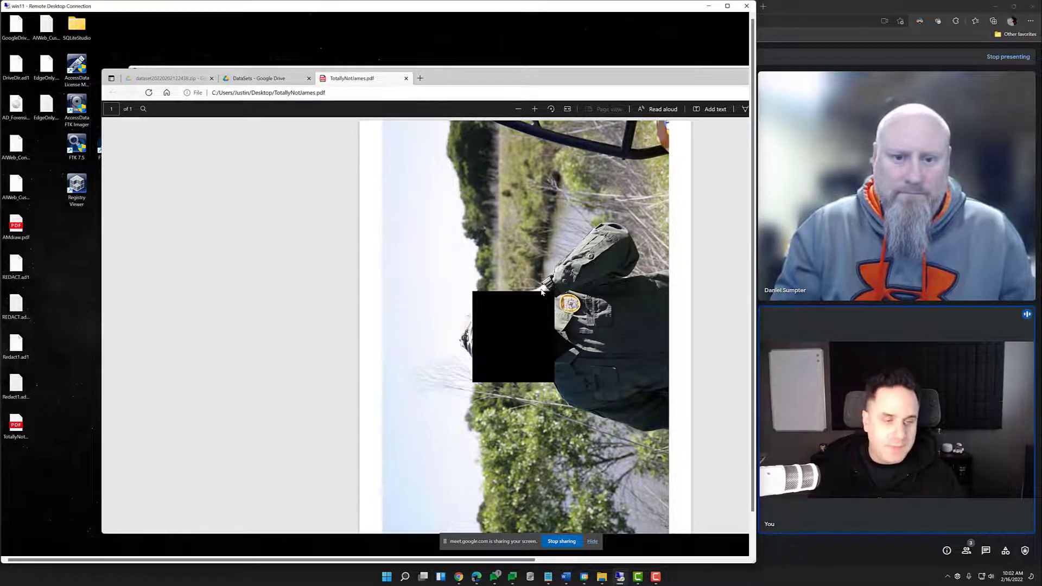
left_click(549, 108)
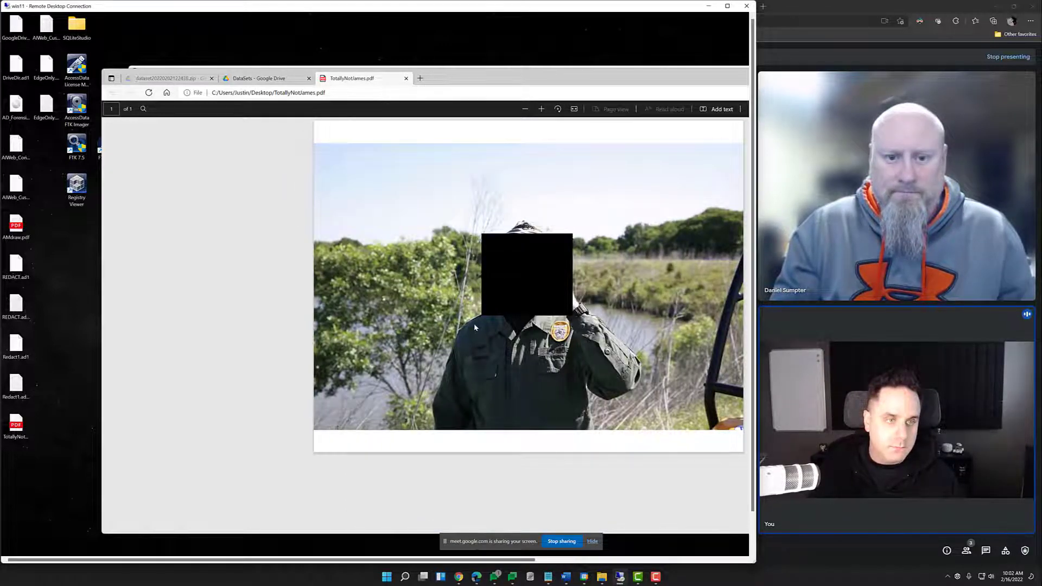
left_click(407, 79)
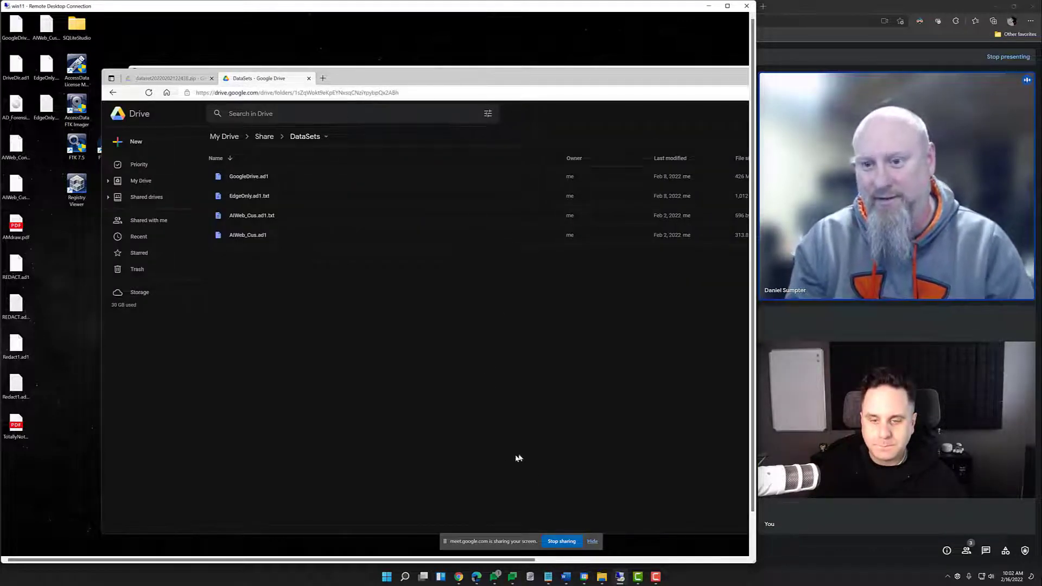
Switch back to FTK Plus, then reposition and enlarge its window to fill the visible remote desktop area.
left_click(727, 6)
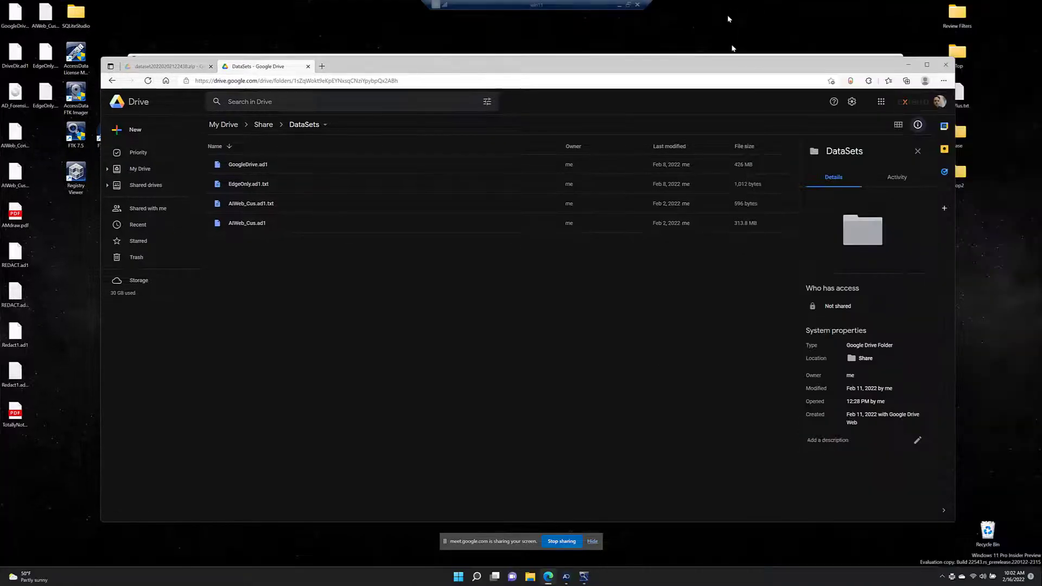
left_click(568, 580)
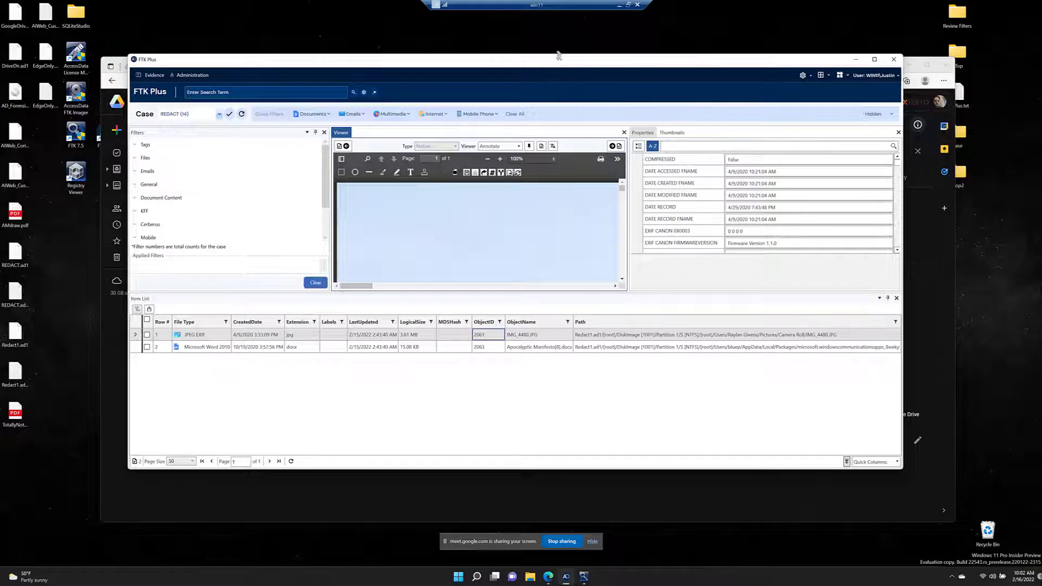
left_click(628, 4)
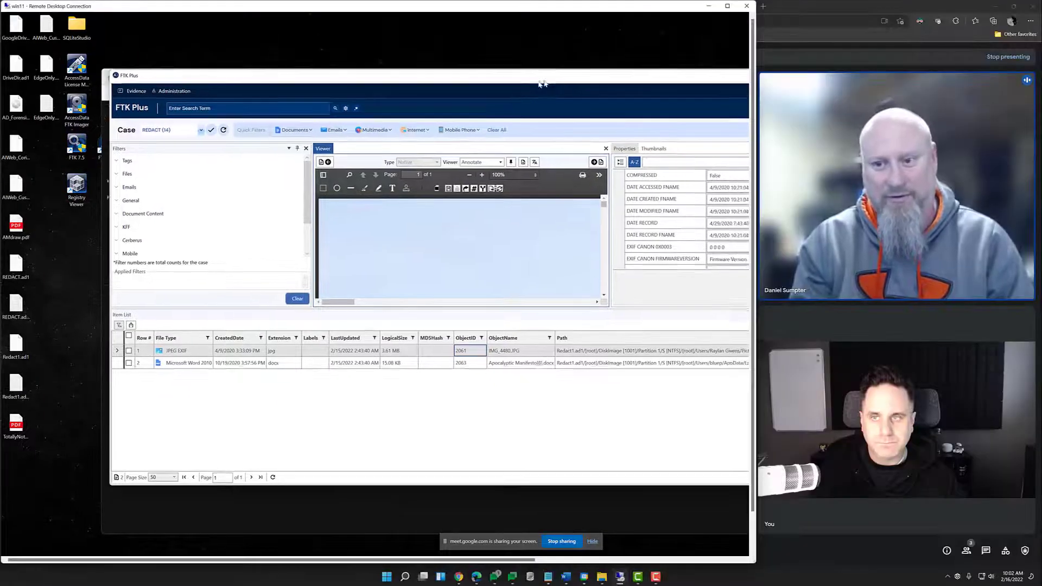
left_click_drag(542, 84, 493, 28)
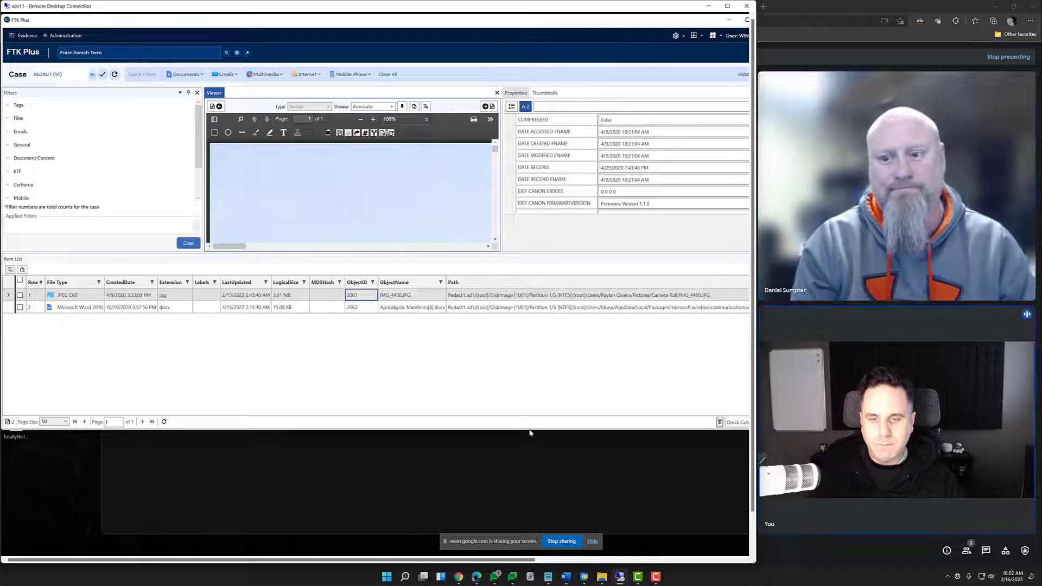
left_click_drag(529, 432, 529, 541)
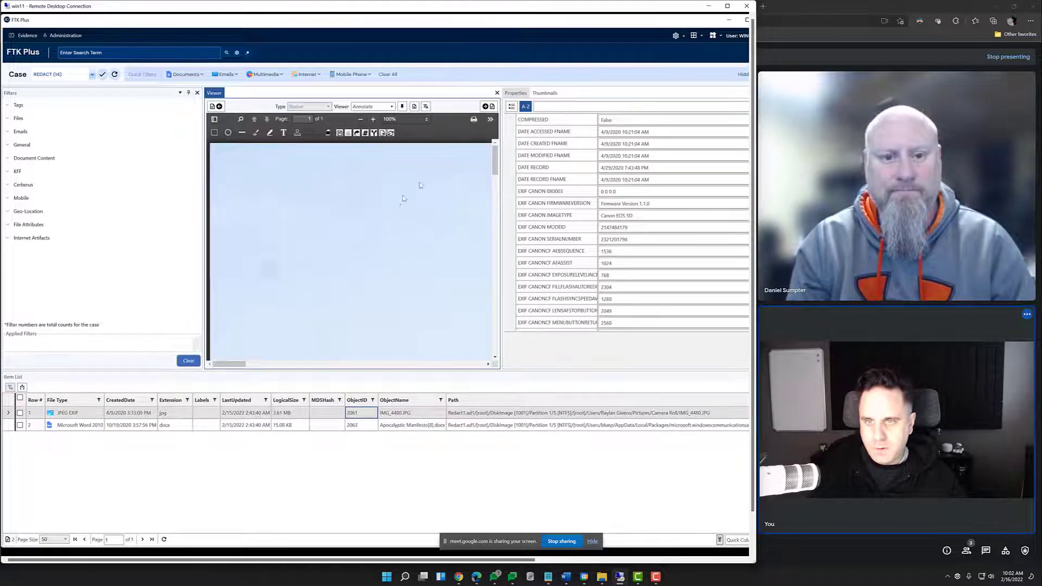
Open the Apocalyptic Manifesto Word document from the item list in the Annotate viewer.
left_click(109, 426)
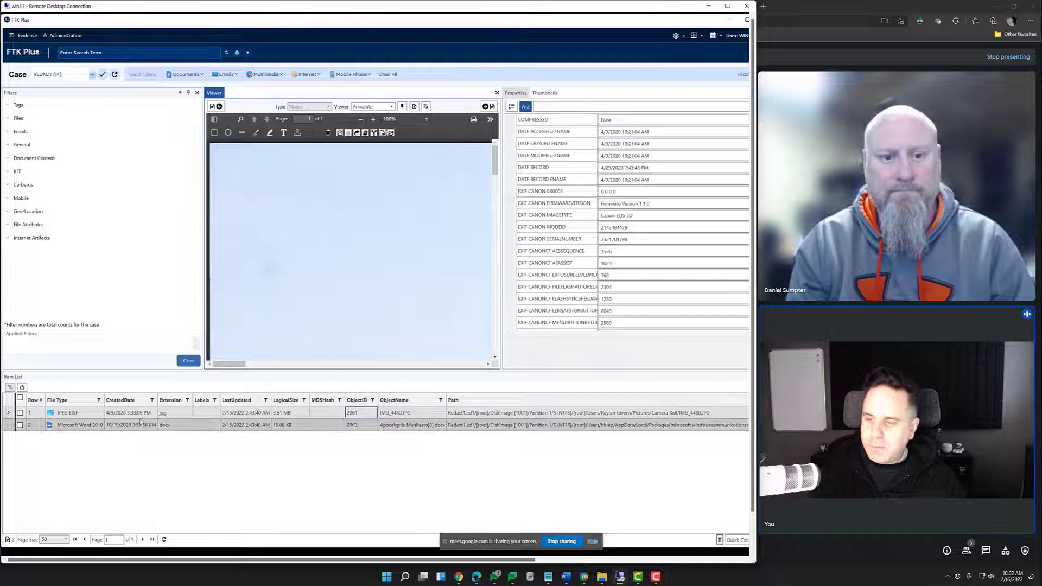
left_click(81, 426)
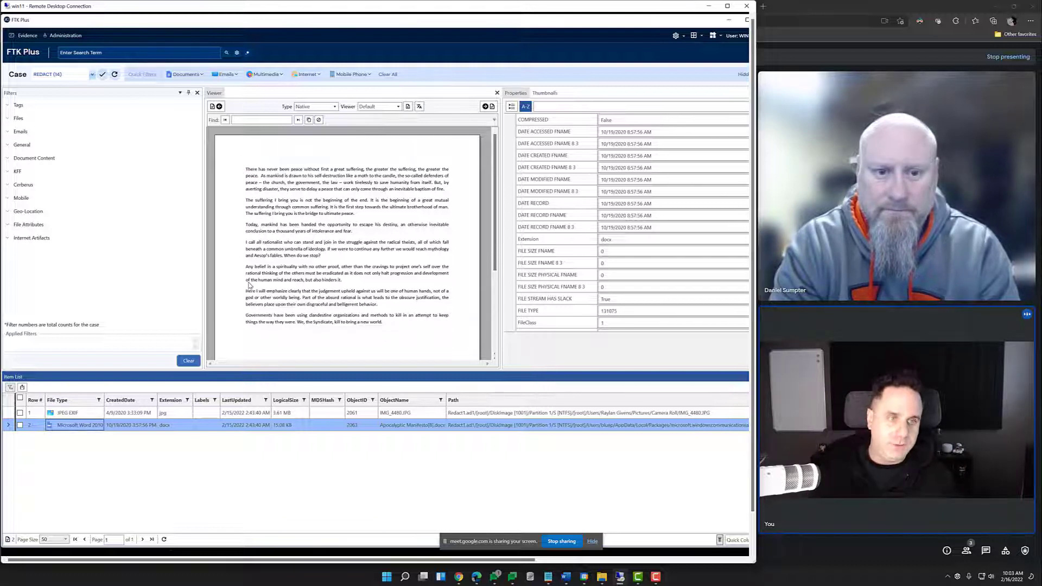
left_click(398, 107)
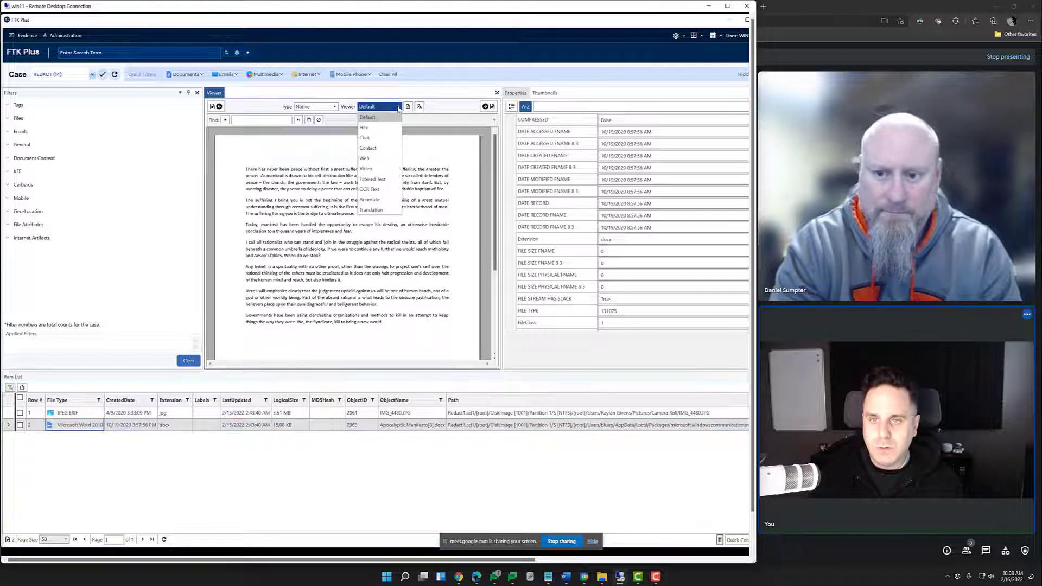
left_click(379, 201)
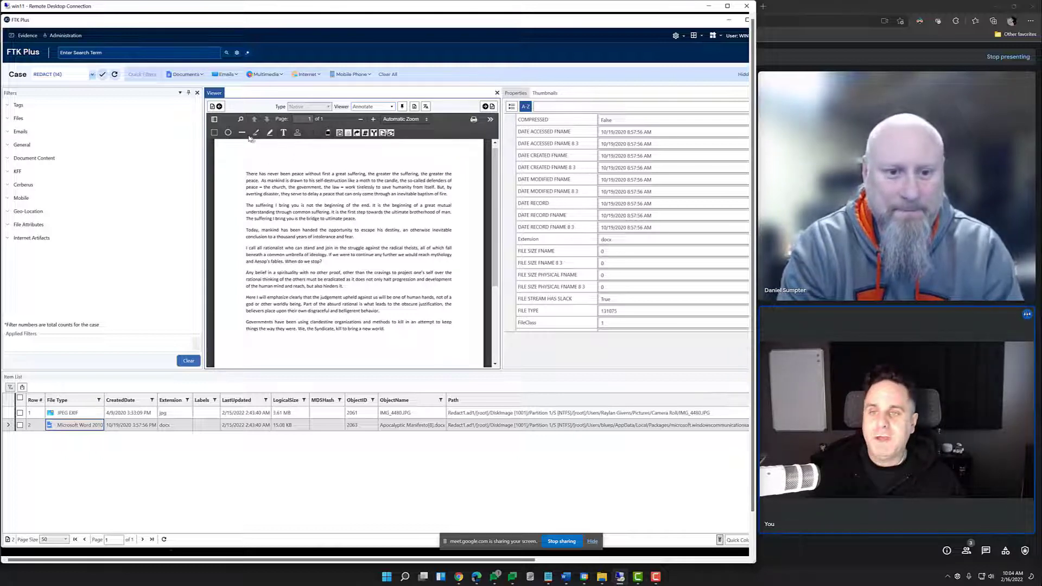
Redact "I bring you is not the beginning of the end." in red and circle the opening word "There" with a red freehand line.
left_click(328, 134)
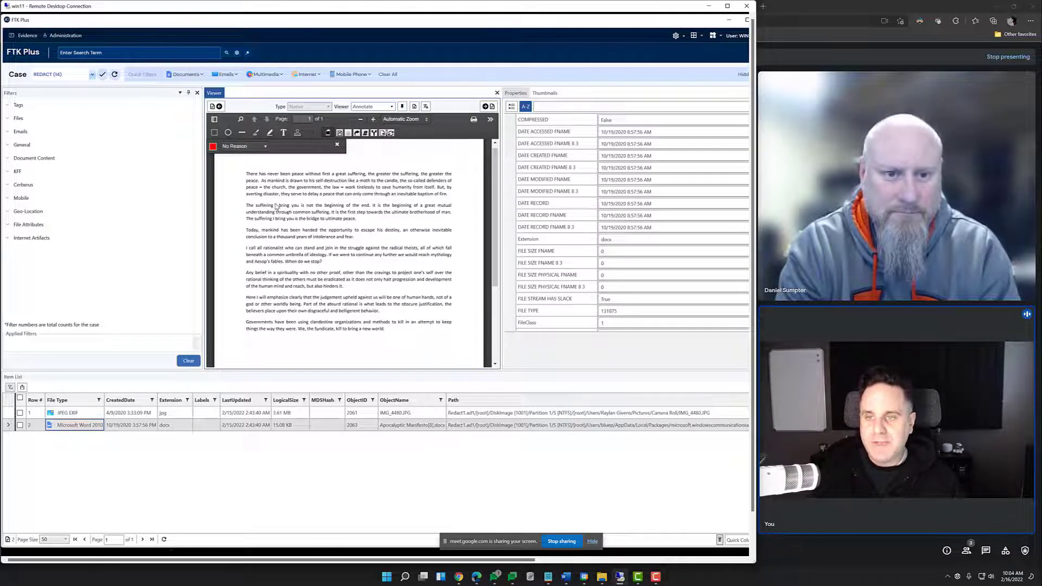
left_click_drag(279, 206, 372, 210)
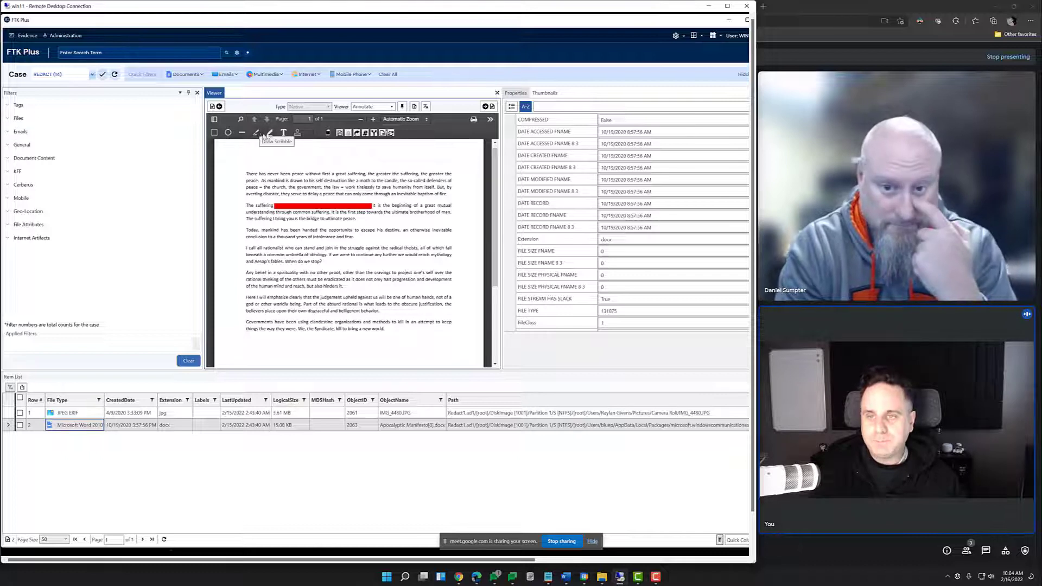
left_click(257, 134)
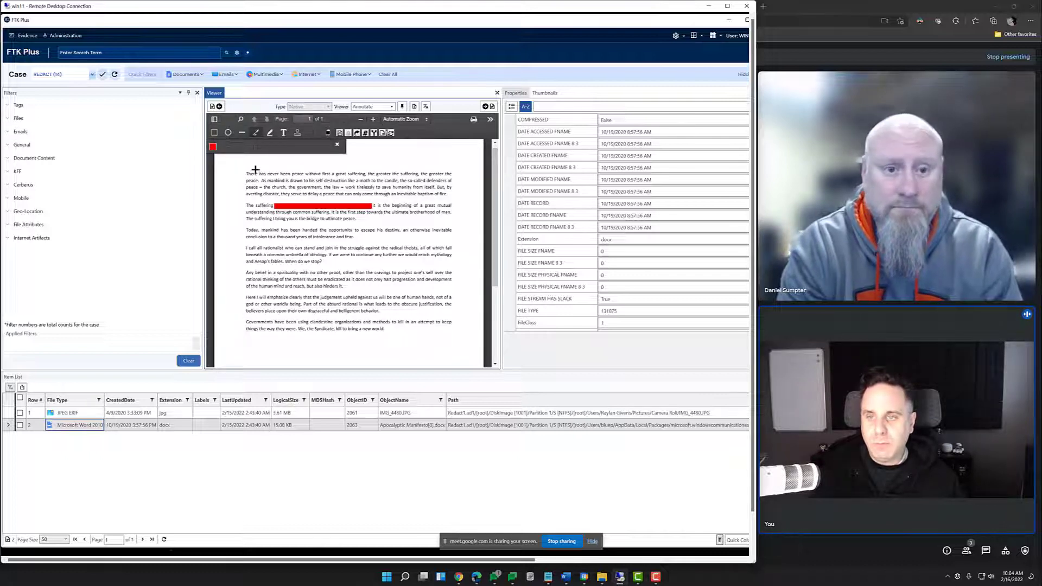
mouse_move(256, 169)
left_mouse_down()
mouse_move(242, 172)
mouse_move(254, 185)
mouse_move(258, 166)
left_mouse_up()
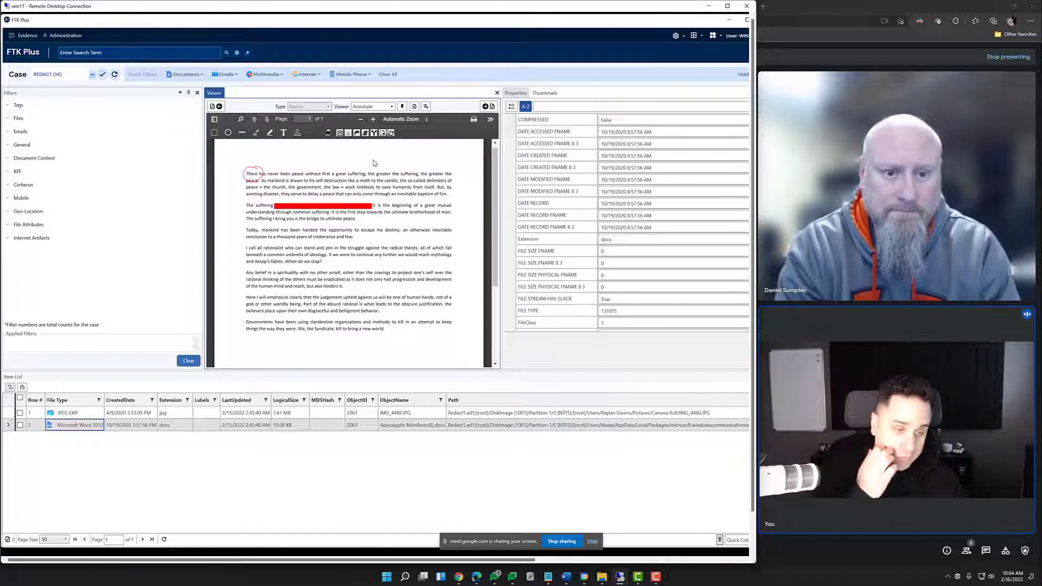
Add a red text annotation at the start of the manifesto's first paragraph, stating that the two presenters "did this demo".
left_click(284, 133)
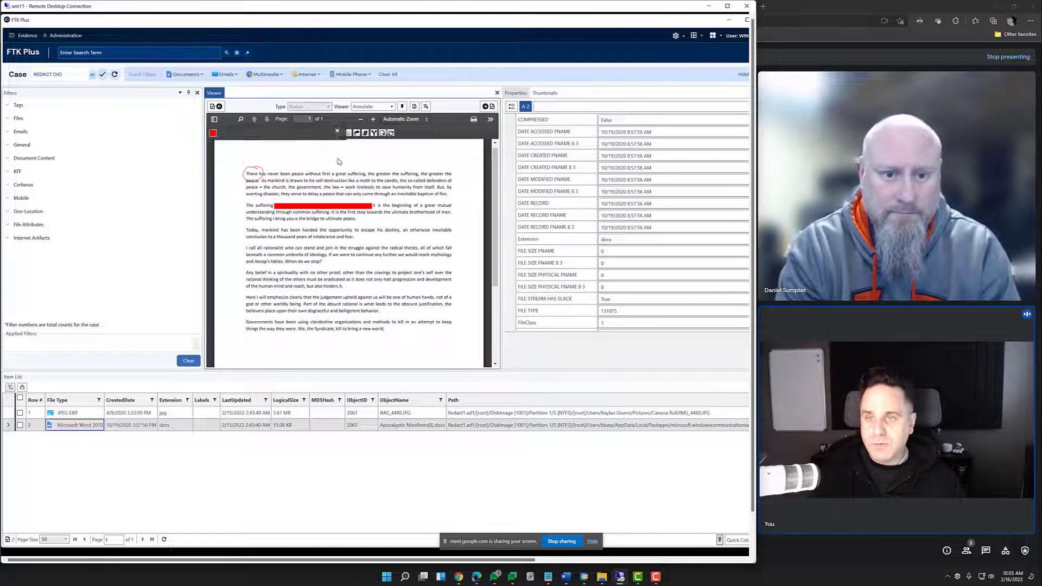
left_click(338, 170)
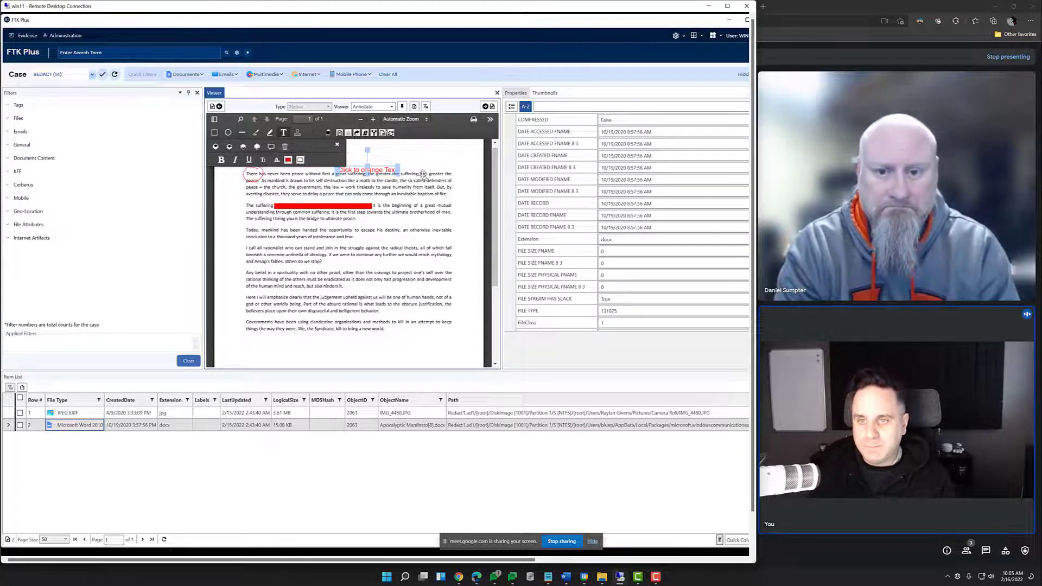
left_click(384, 170)
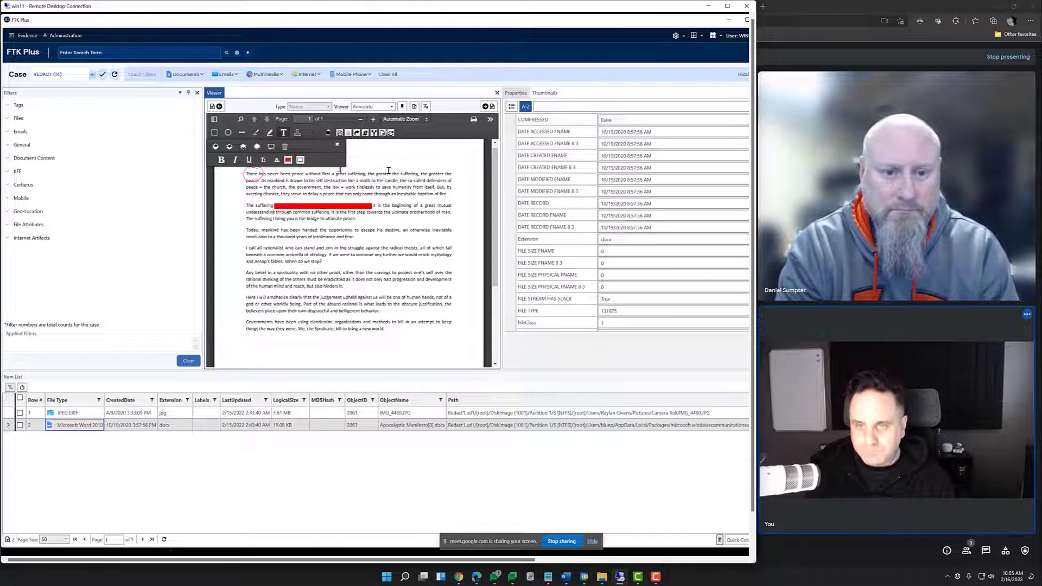
type("Justin and D")
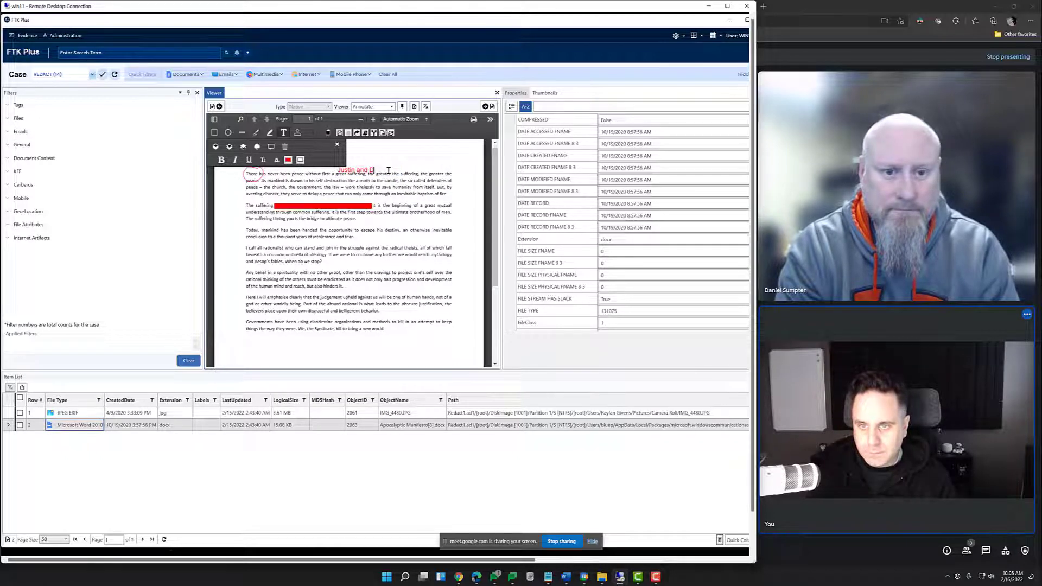
type("an did this demo")
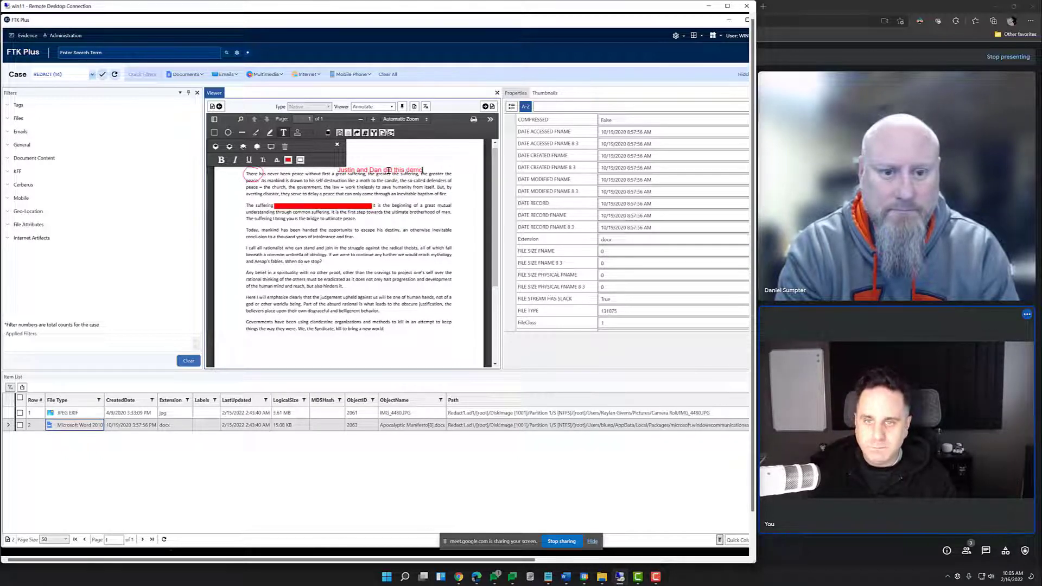
left_click(434, 179)
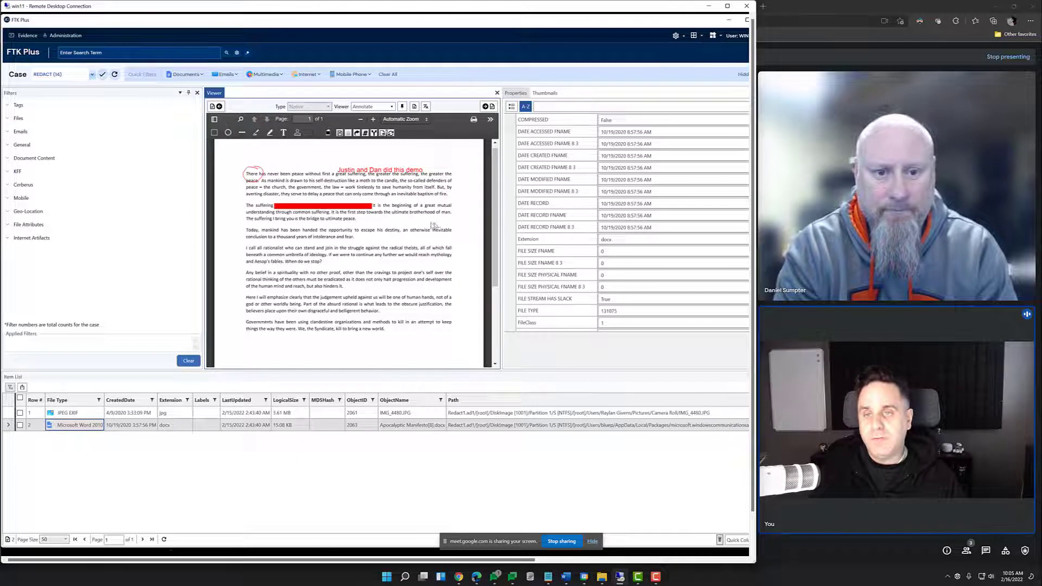
Save the annotations and print the document with annotations using the Microsoft Print to PDF printer.
left_click(214, 133)
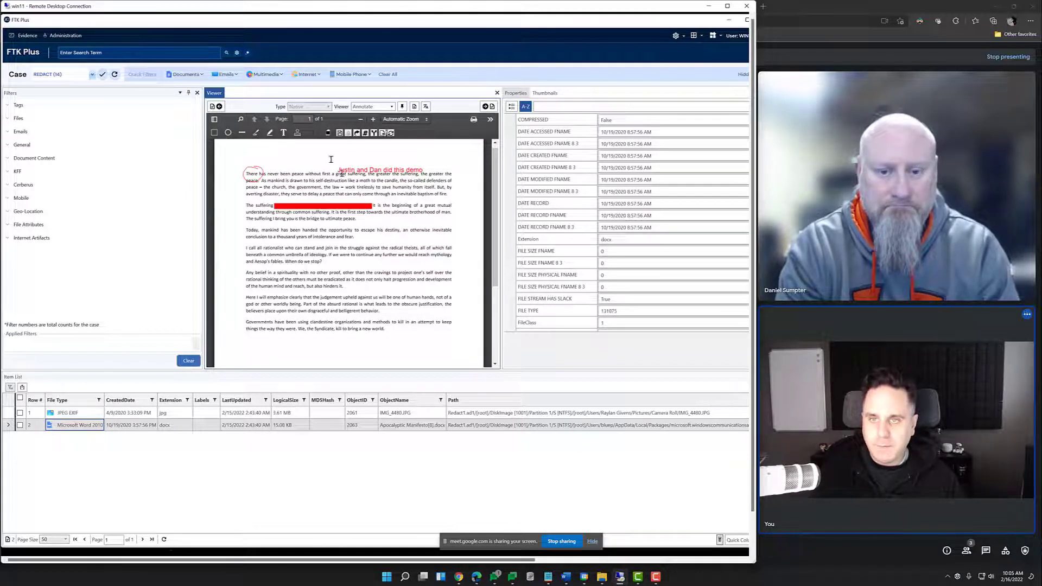
left_click(339, 133)
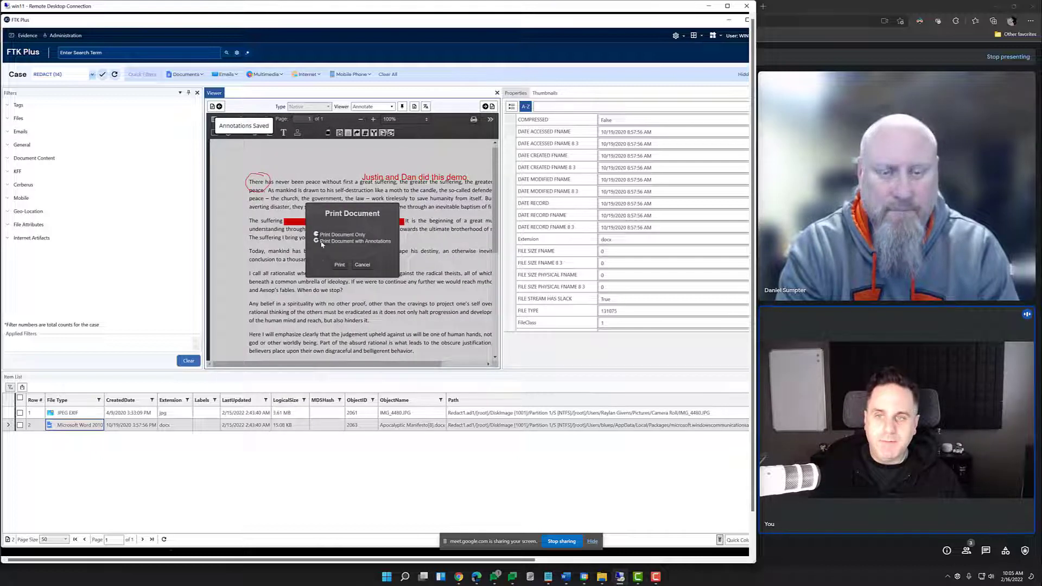
left_click(334, 266)
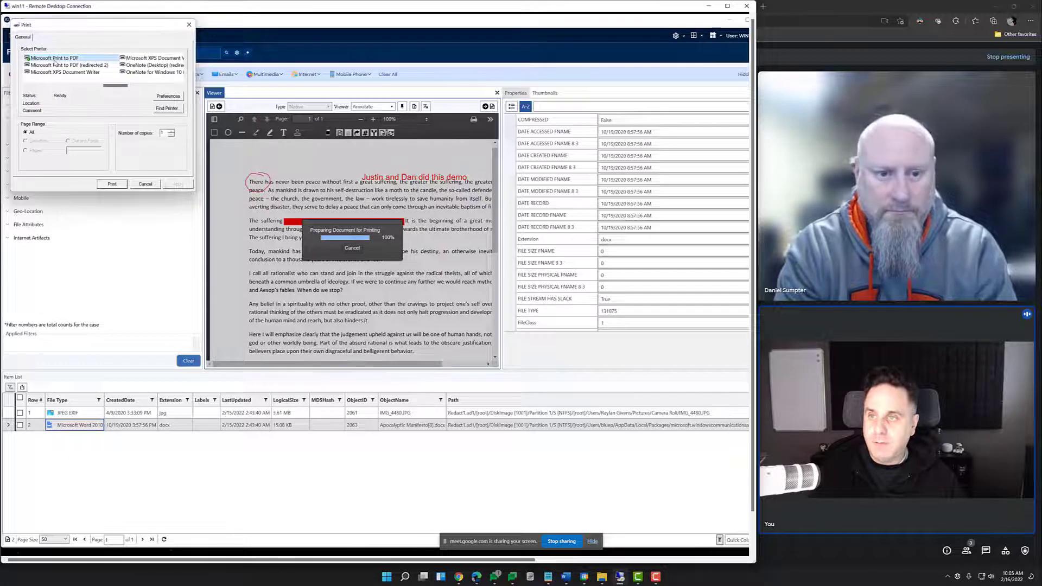
left_click(120, 184)
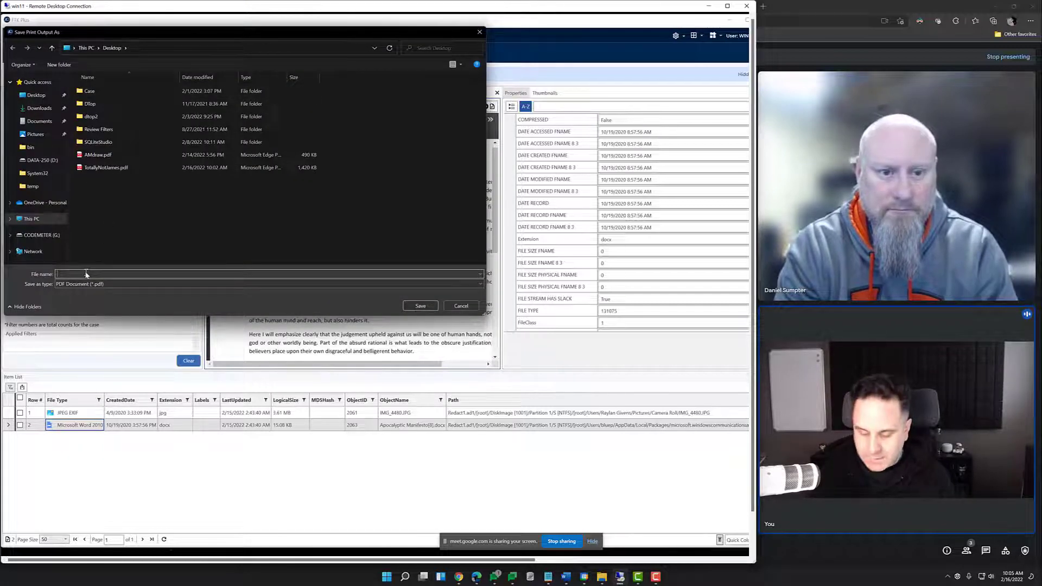
Save the print output to the Desktop as a PDF named TotallyDemo.
type("Totally")
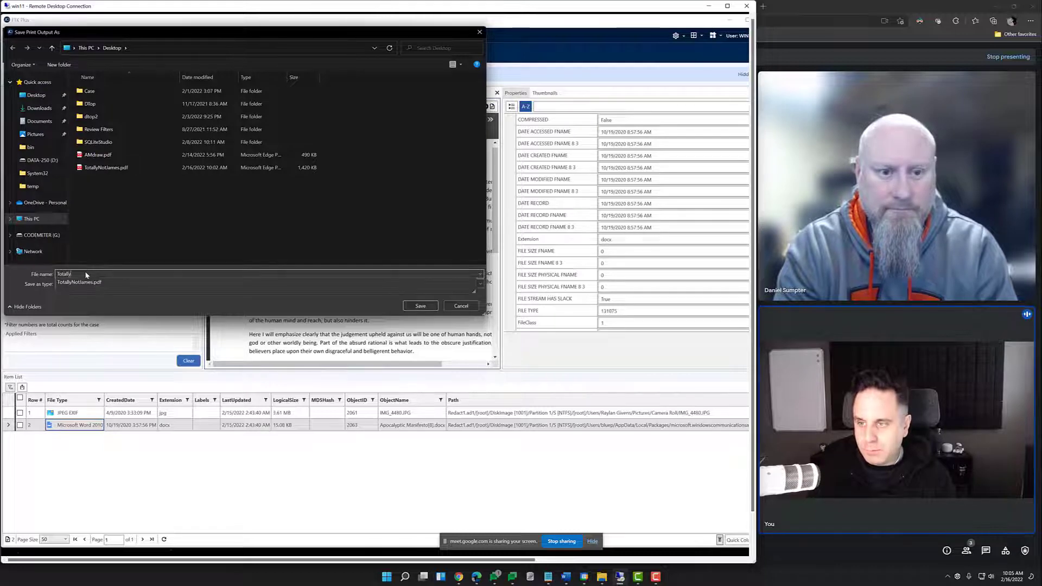
type("Demo")
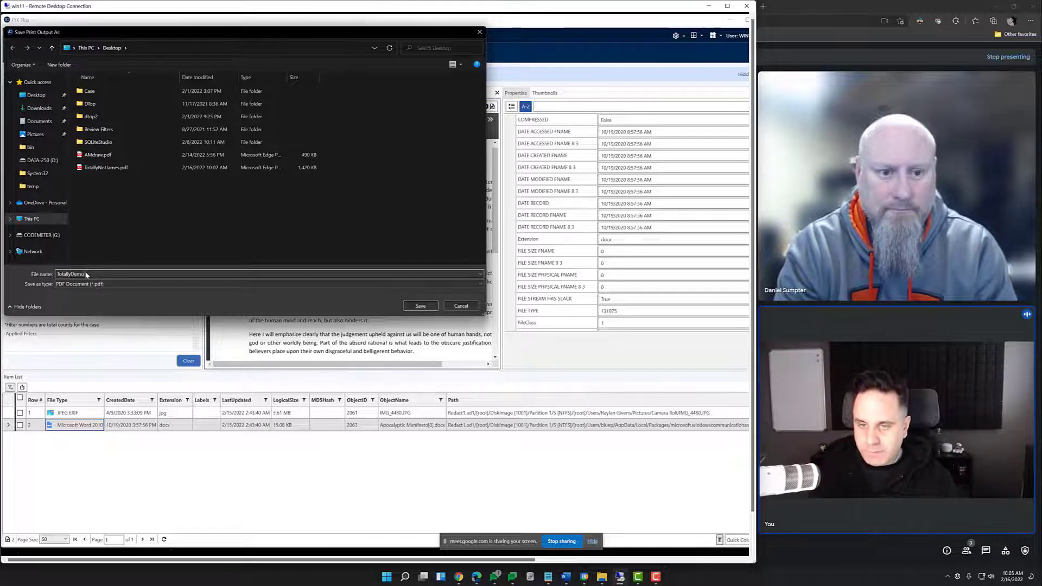
left_click(420, 306)
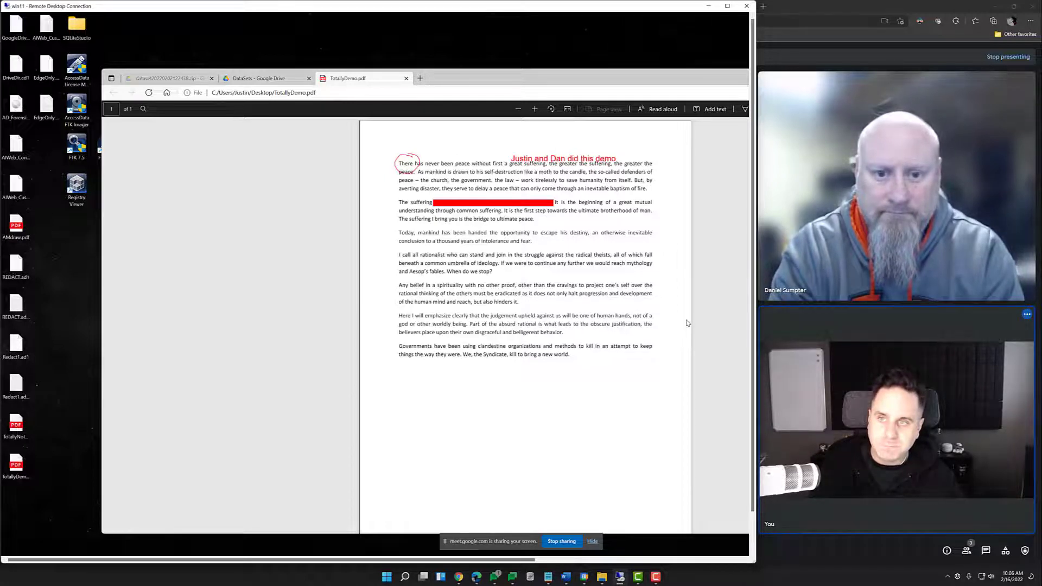
Close the TotallyDemo PDF and move the AccessData Forensic Toolkit case window fully into the visible desktop area.
mouse_move(698, 86)
left_mouse_down()
mouse_move(591, 64)
mouse_move(463, 64)
left_mouse_up()
left_click(617, 63)
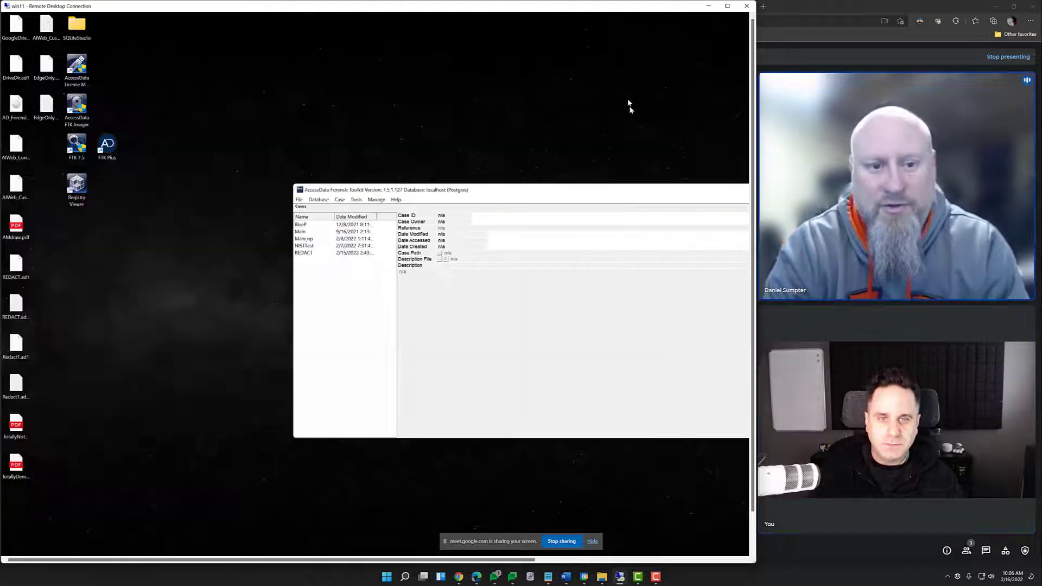
left_click_drag(590, 191, 405, 146)
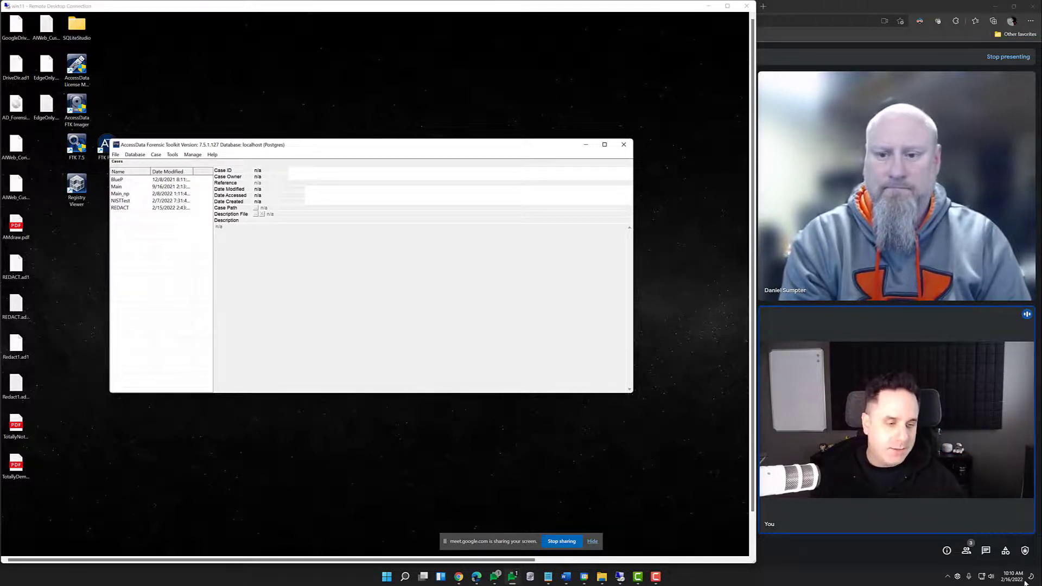
Check the March 2022 page of the system calendar and close it.
left_click(993, 582)
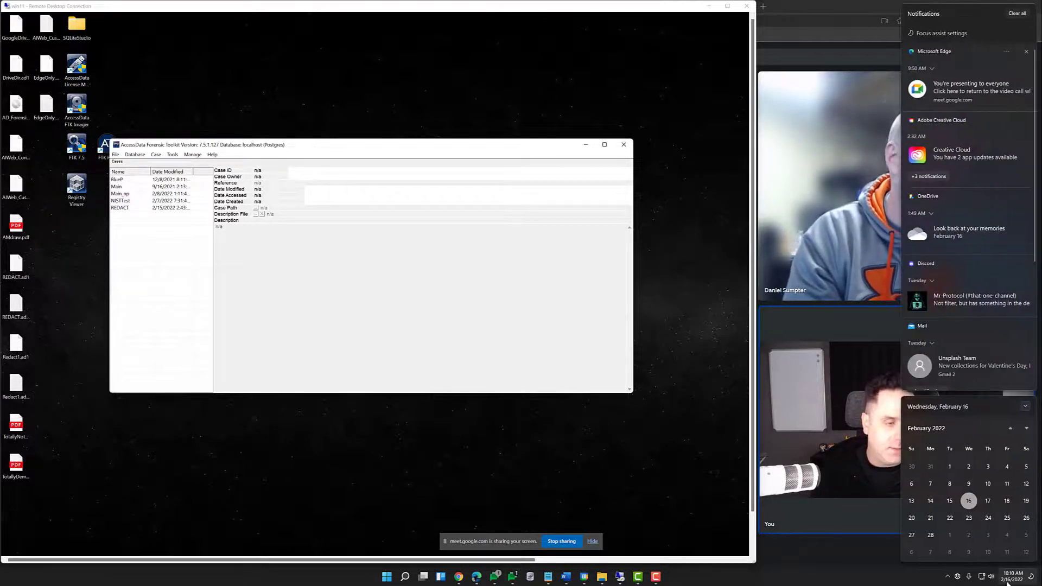
left_click(1027, 429)
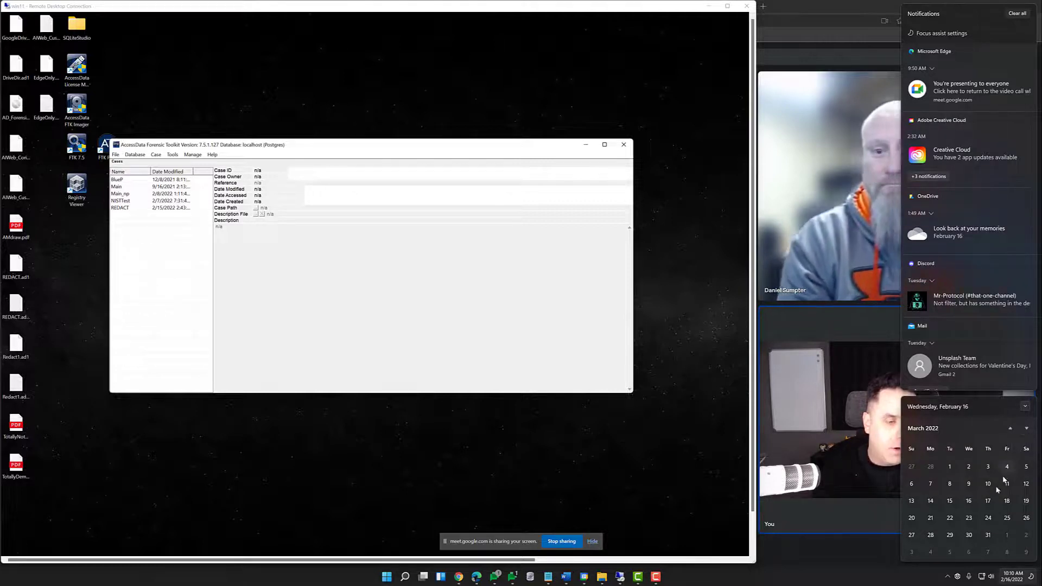
left_click(888, 570)
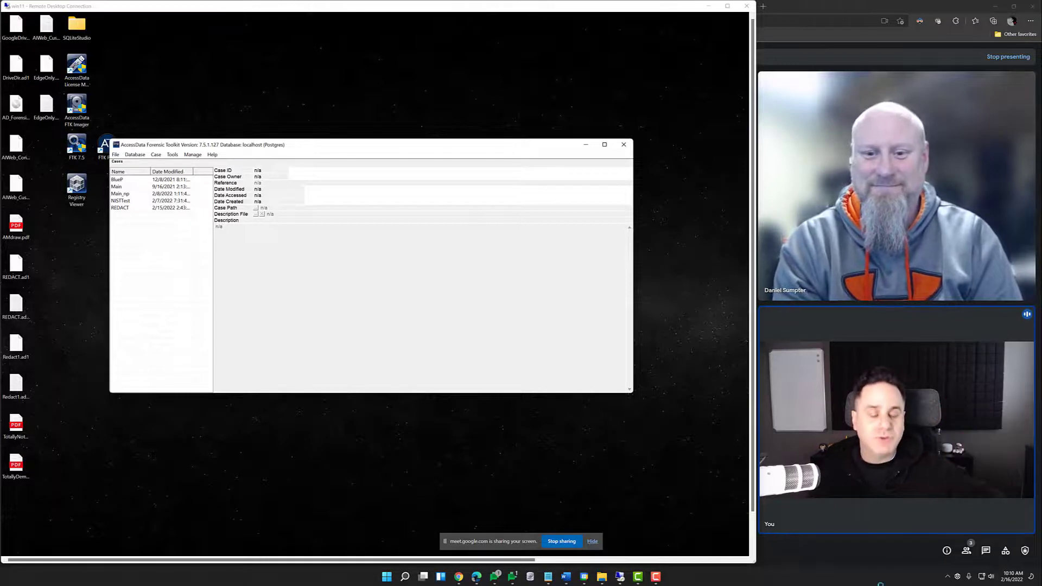